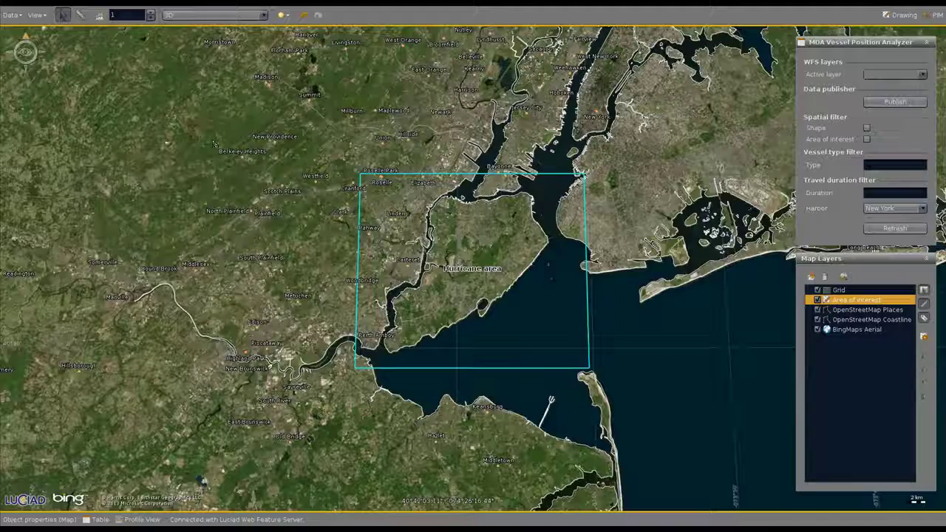
Zoom out and pan to the wider northeast coast, then connect to the Luciad Web Feature Server
{"action": "mouse_move", "coordinate": [27, 147]}
{"action": "left_click_drag", "start_coordinate": [26, 148], "coordinate": [26, 155]}
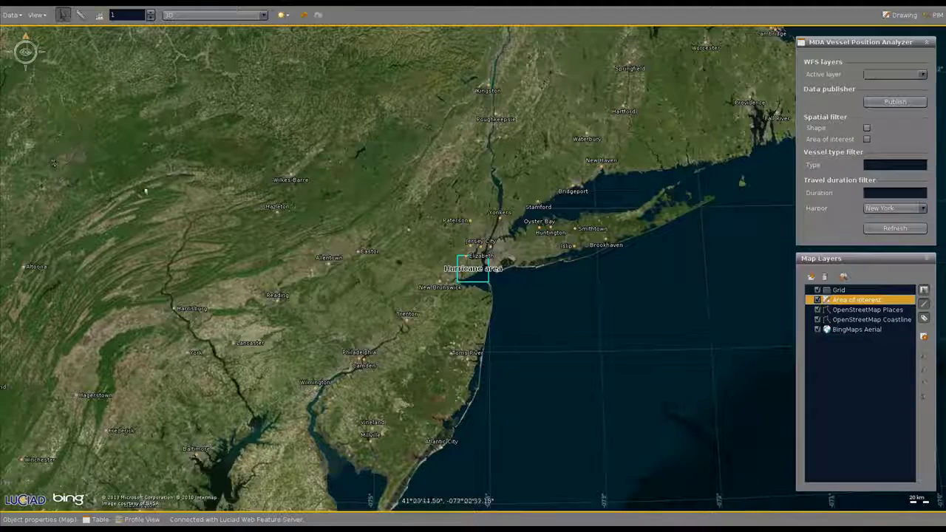
{"action": "left_click_drag", "start_coordinate": [535, 289], "coordinate": [392, 259]}
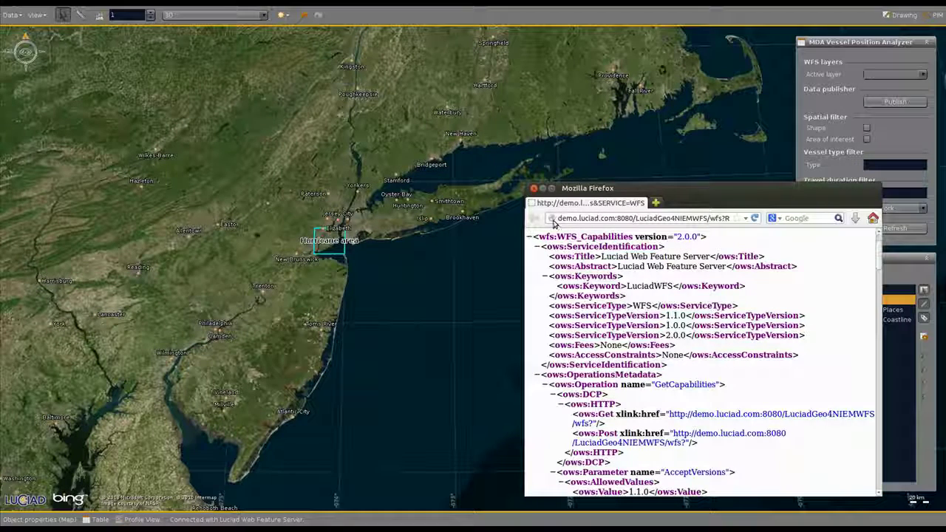
{"action": "left_click", "coordinate": [487, 229]}
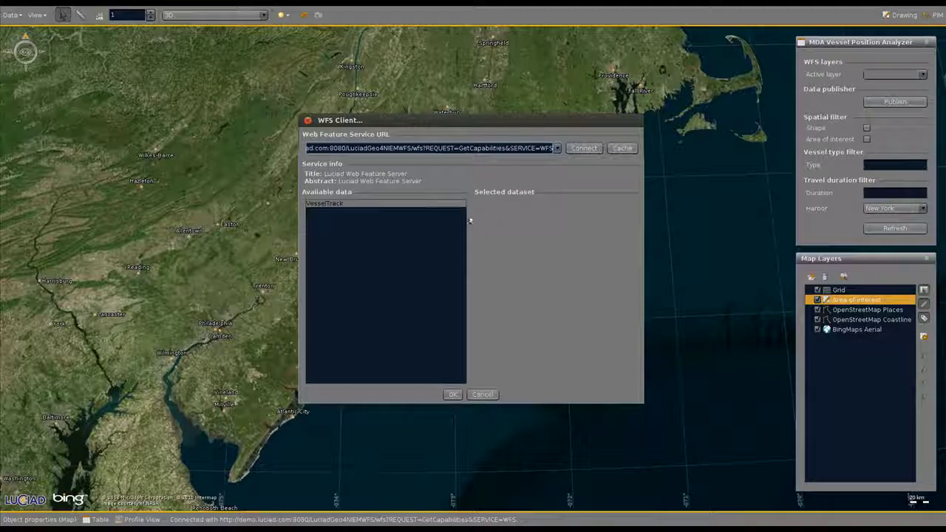
Add the VesselTrack dataset from the WFS Client as a new map layer
{"action": "left_click", "coordinate": [370, 208]}
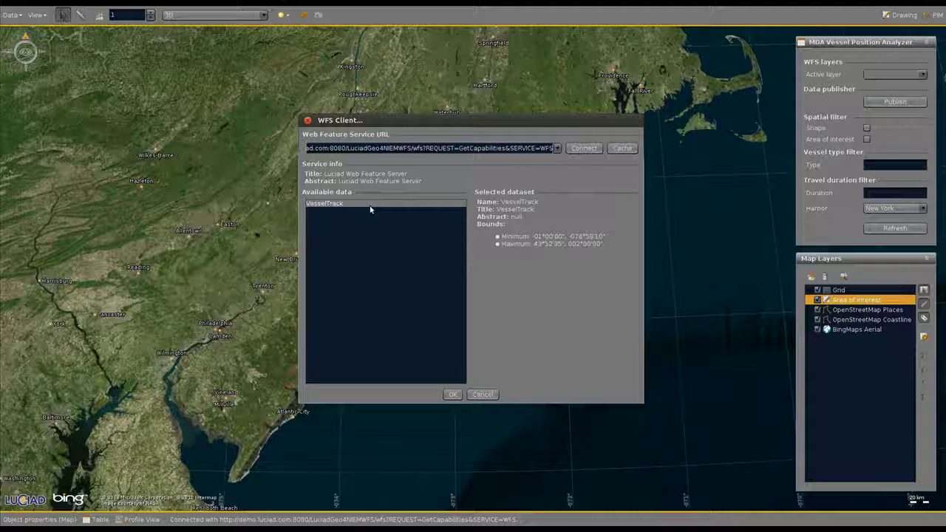
{"action": "left_click", "coordinate": [453, 393]}
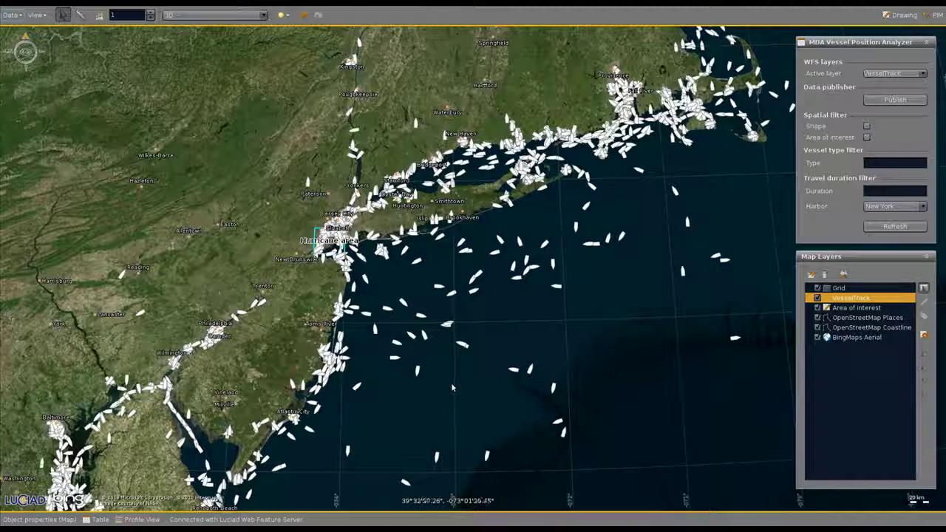
Check info for vessels including KONTRADICTION, then show ATLAS VOYAGER's full object properties
{"action": "left_click", "coordinate": [473, 294]}
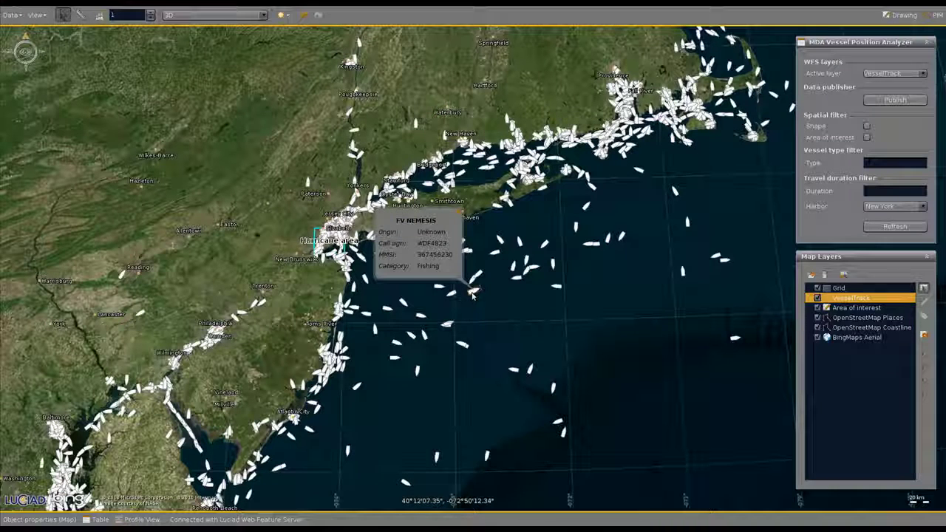
{"action": "left_click", "coordinate": [557, 289]}
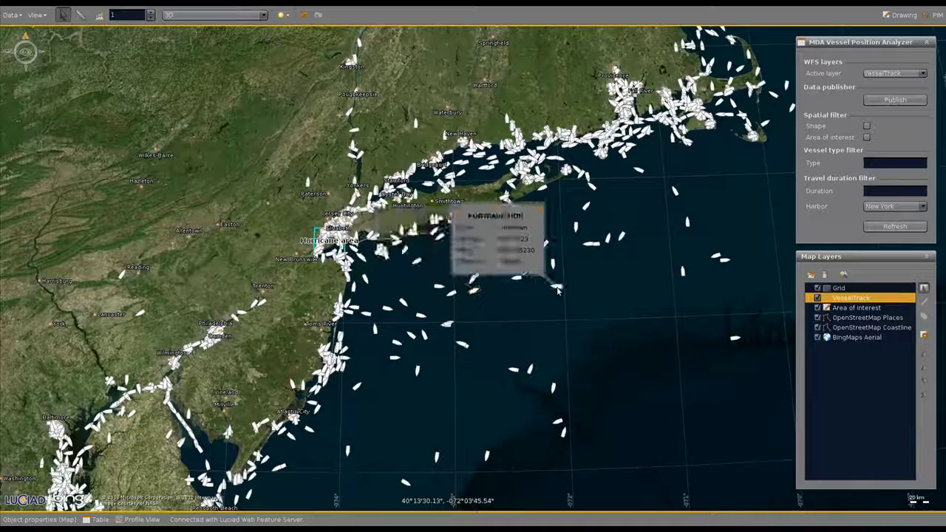
{"action": "left_click", "coordinate": [591, 249]}
{"action": "left_click", "coordinate": [592, 249]}
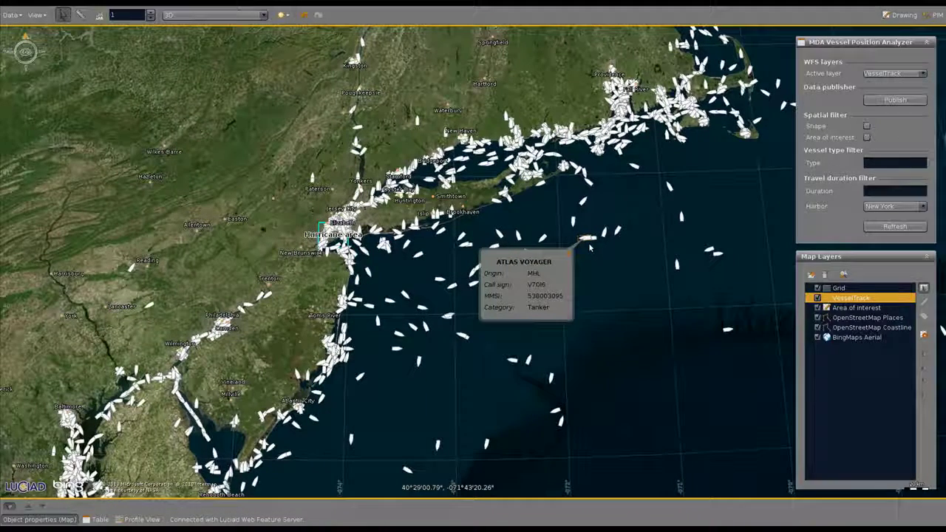
{"action": "left_click", "coordinate": [37, 520]}
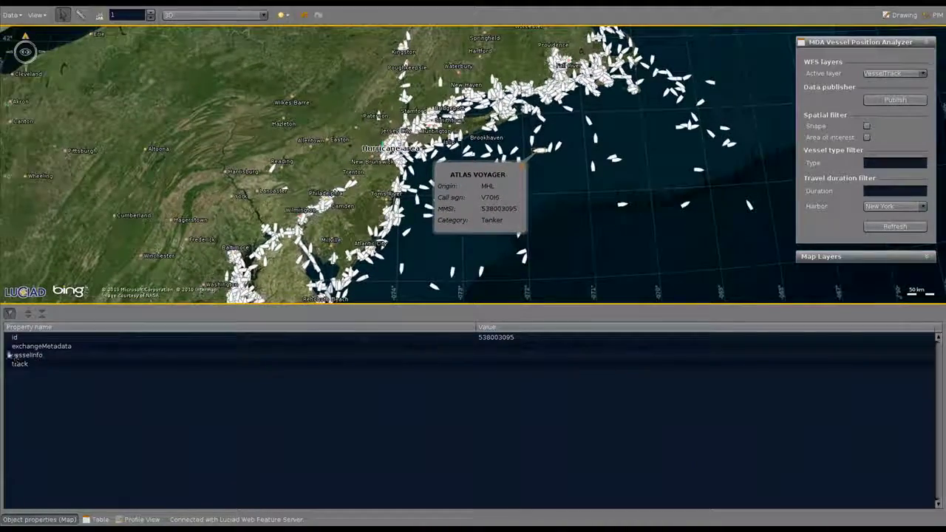
Expand exchangeMetadata down to reveal ATLAS VOYAGER's document creation date
{"action": "left_click", "coordinate": [10, 352]}
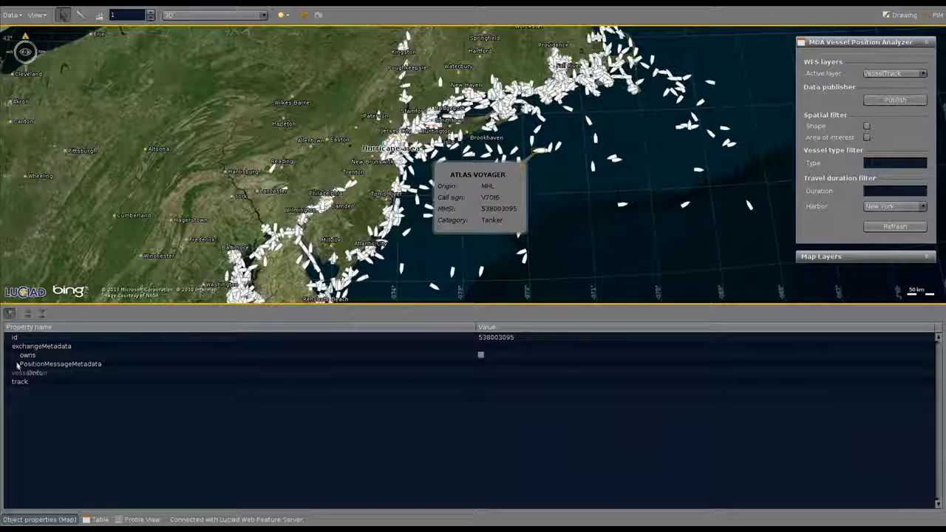
{"action": "left_click", "coordinate": [16, 364]}
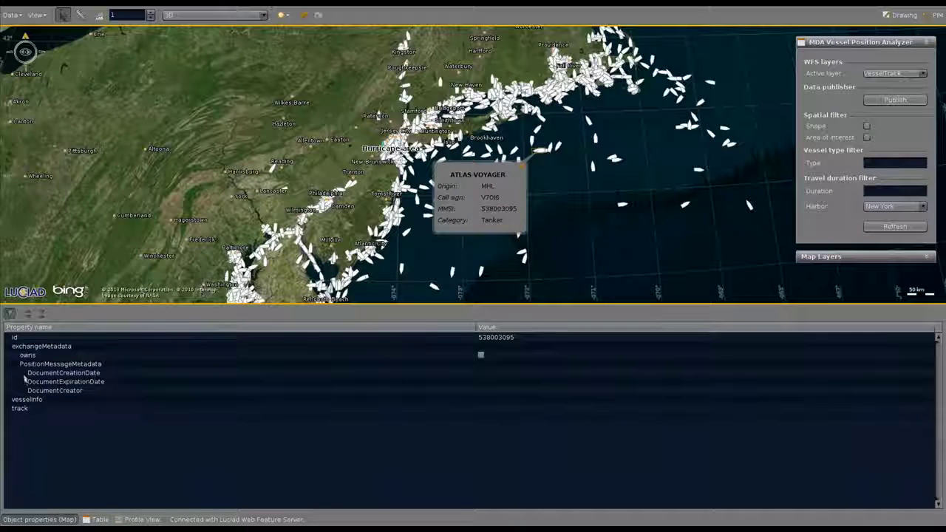
{"action": "left_click", "coordinate": [23, 372]}
{"action": "left_click", "coordinate": [32, 381]}
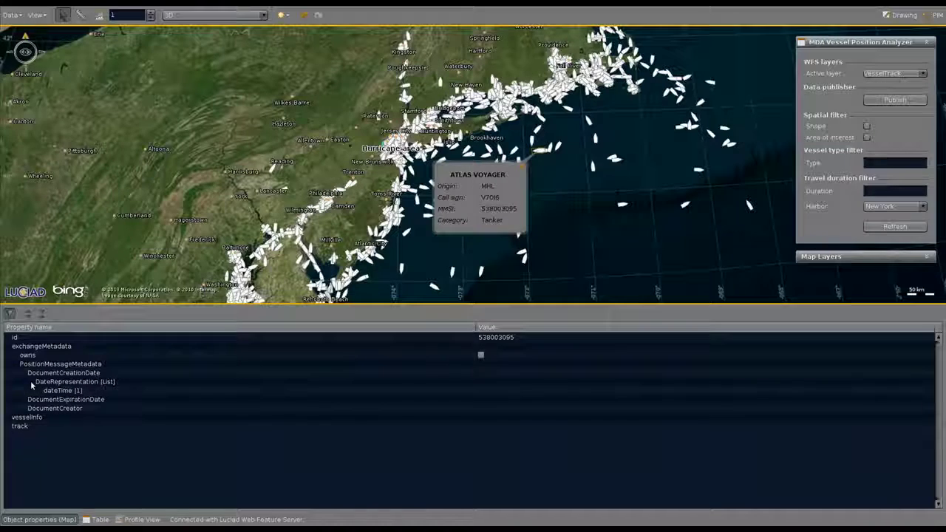
{"action": "left_click", "coordinate": [40, 391]}
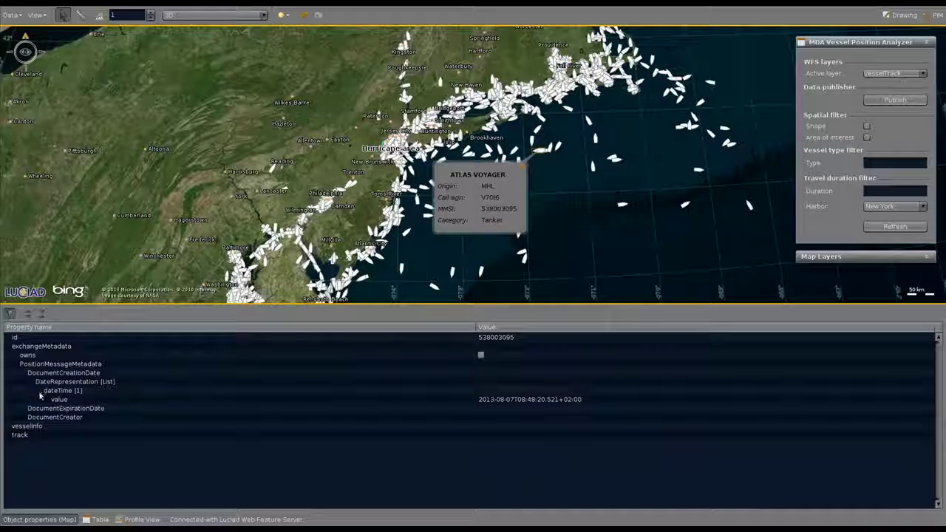
Expand vesselInfo > Vessel > VesselAugmentation to show the tanker's vessel details
{"action": "left_click", "coordinate": [11, 427]}
{"action": "left_click", "coordinate": [16, 435]}
{"action": "left_click", "coordinate": [23, 445]}
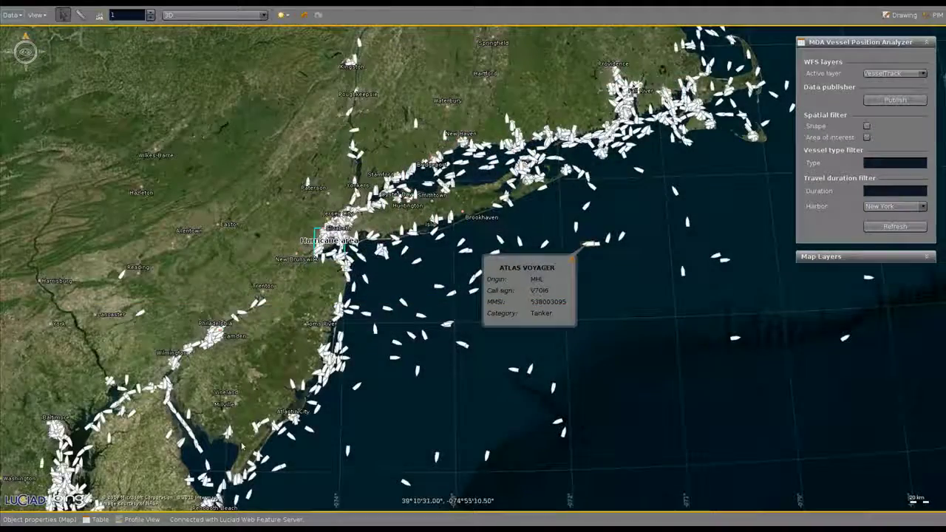
Close the ATLAS VOYAGER info and apply a Tanker vessel type filter
{"action": "left_click", "coordinate": [554, 356]}
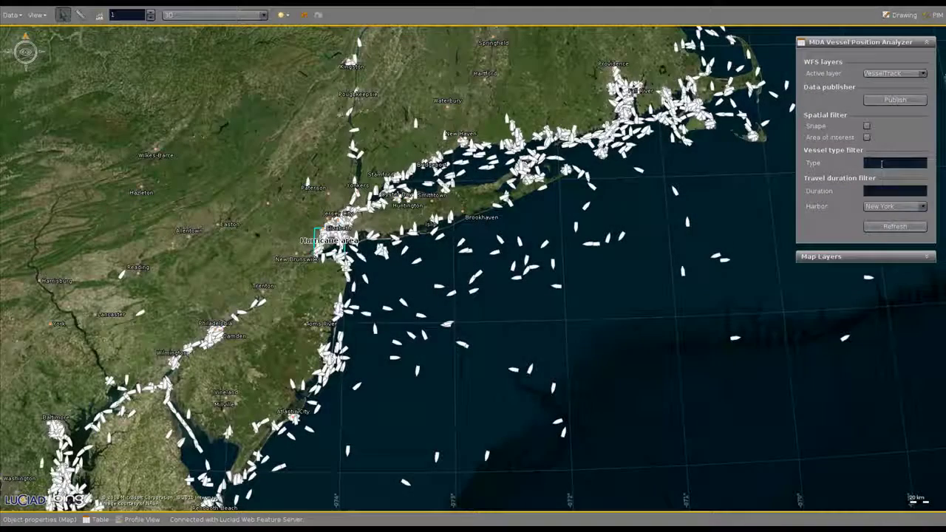
{"action": "left_click", "coordinate": [882, 164]}
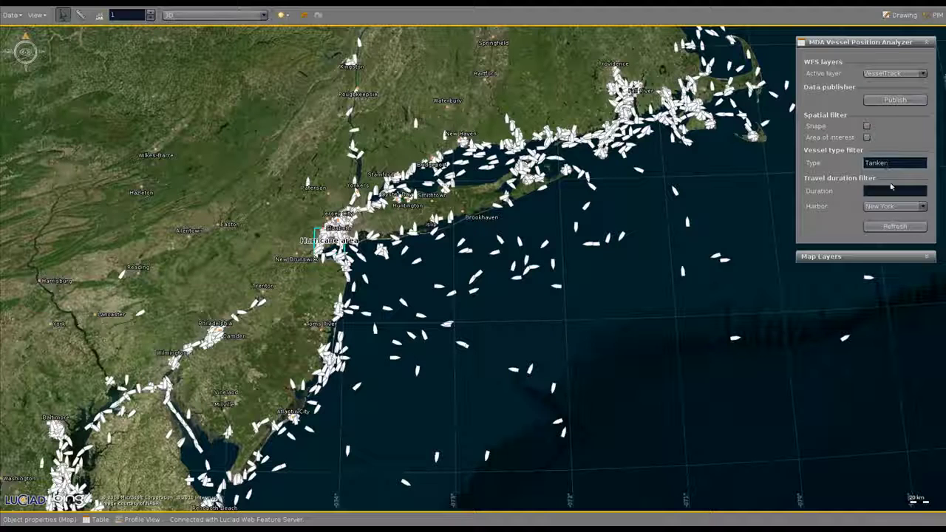
{"action": "left_click", "coordinate": [882, 228]}
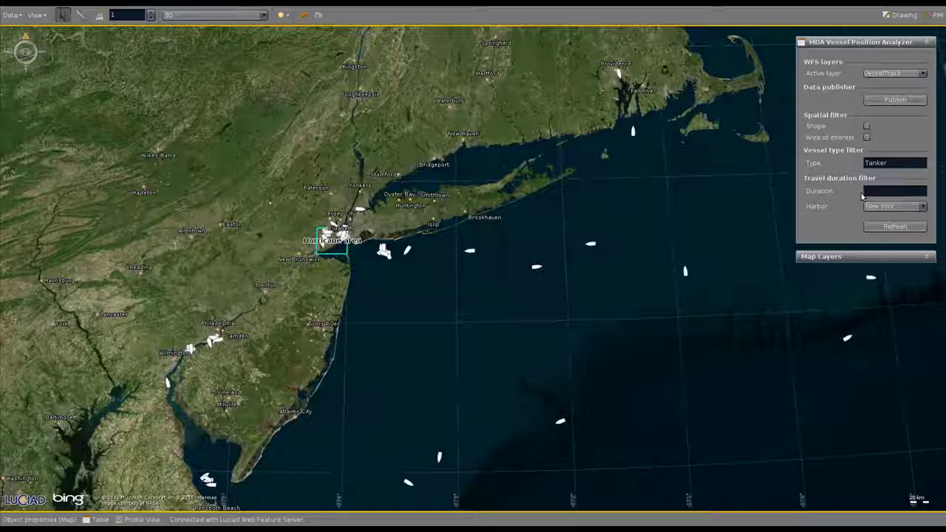
Set duration 8 with New York harbor, refresh, and check ATLAS VOYAGER's info balloon
{"action": "left_click", "coordinate": [870, 191]}
{"action": "type", "text": "8"}
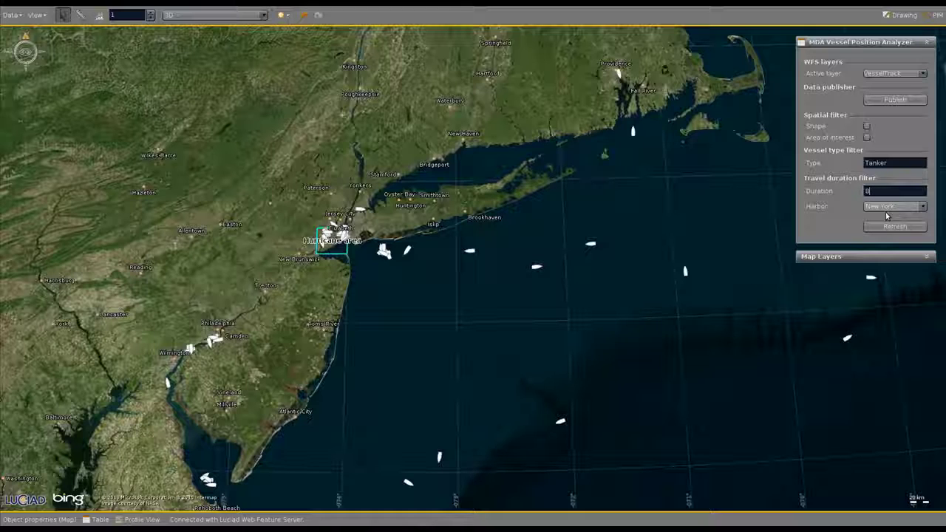
{"action": "left_click", "coordinate": [923, 207]}
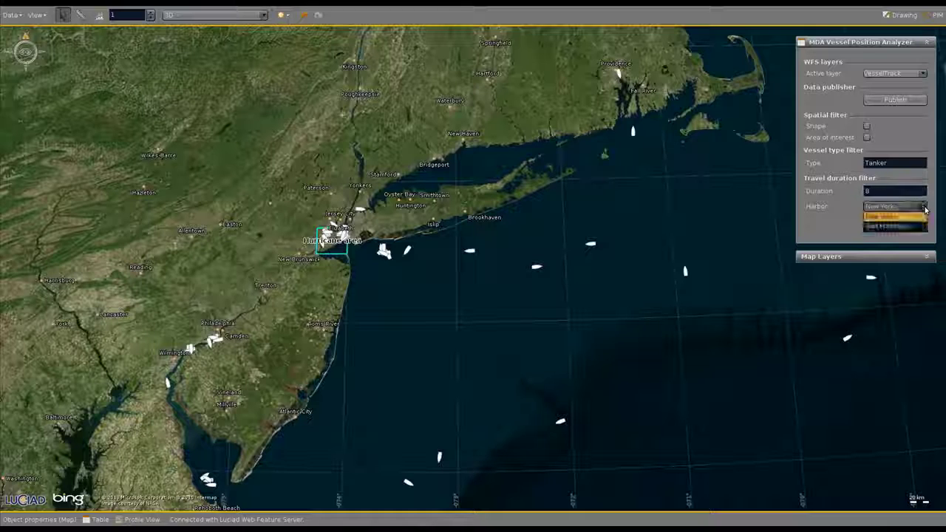
{"action": "left_click", "coordinate": [903, 217]}
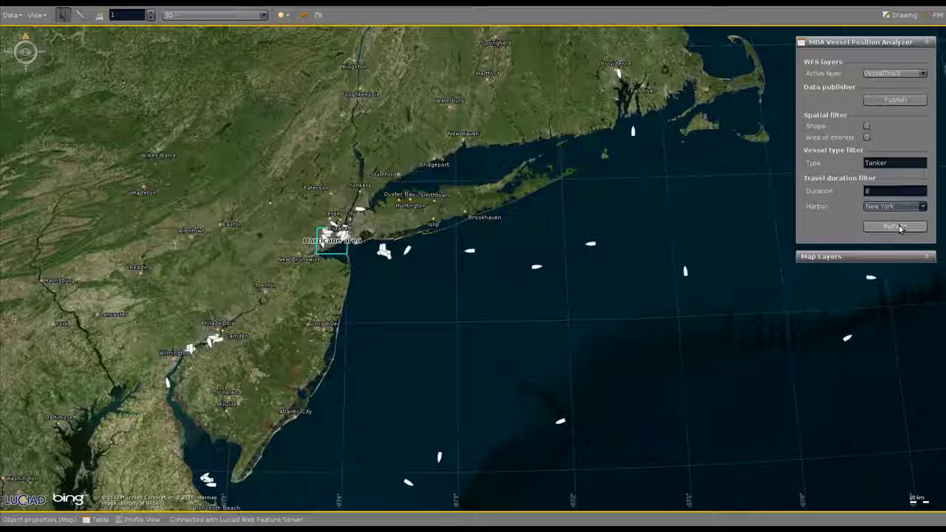
{"action": "left_click", "coordinate": [901, 230]}
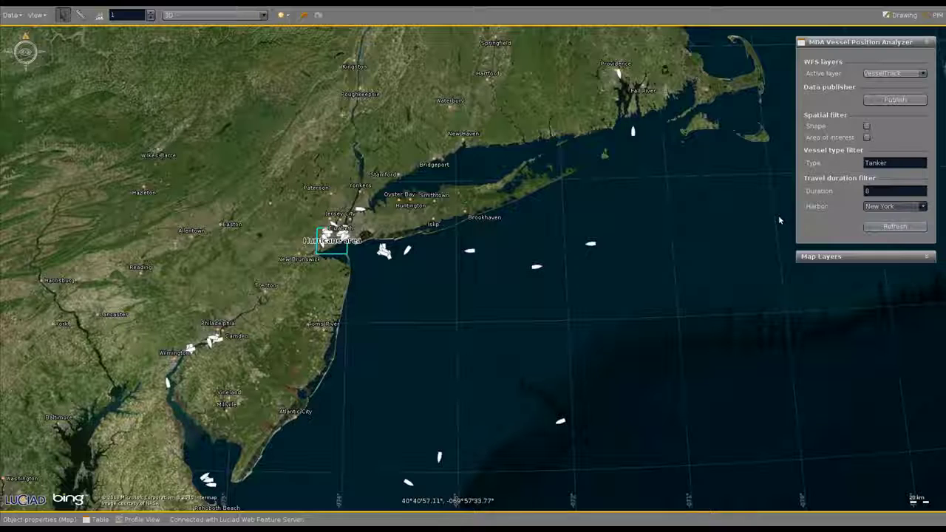
{"action": "left_click", "coordinate": [591, 244]}
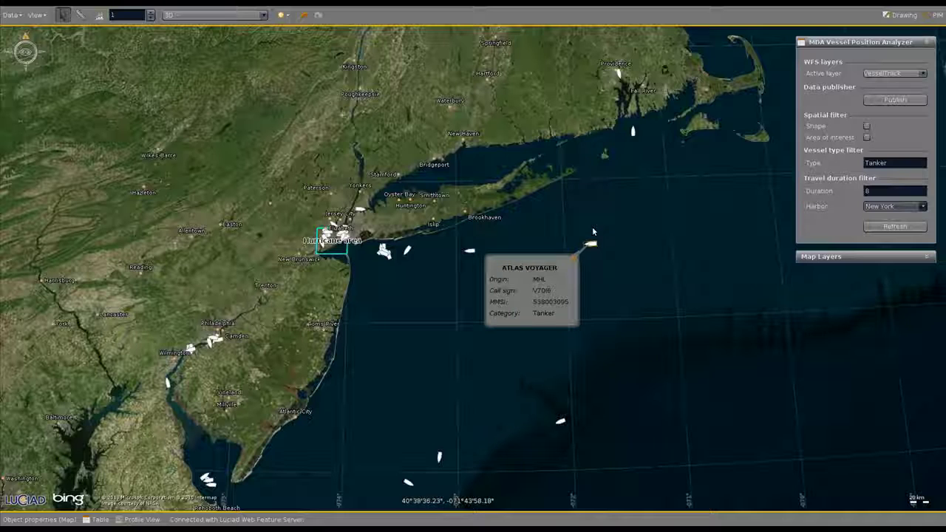
{"action": "left_click", "coordinate": [584, 231]}
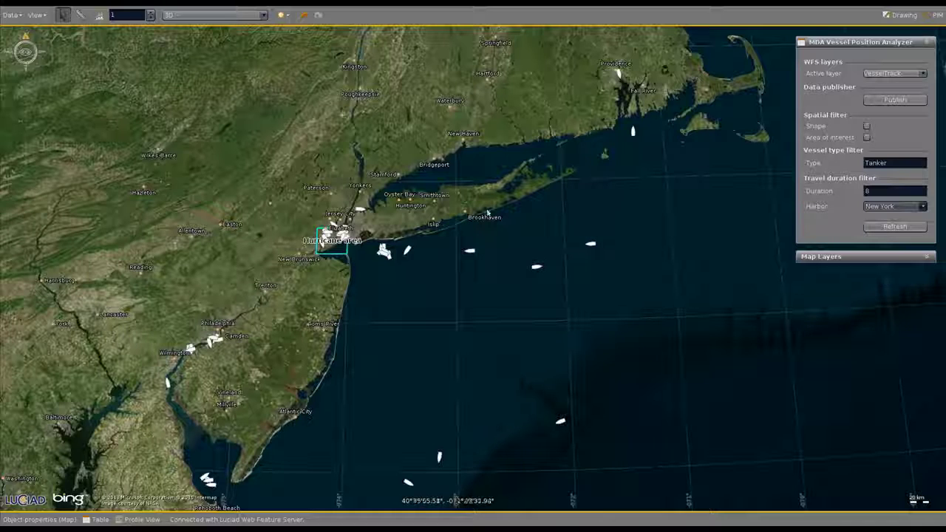
Save the VesselTrack layer as VesselTrack_RFI_response in Geo4NIEM maritime GML Application Schema format
{"action": "mouse_move", "coordinate": [7, 46]}
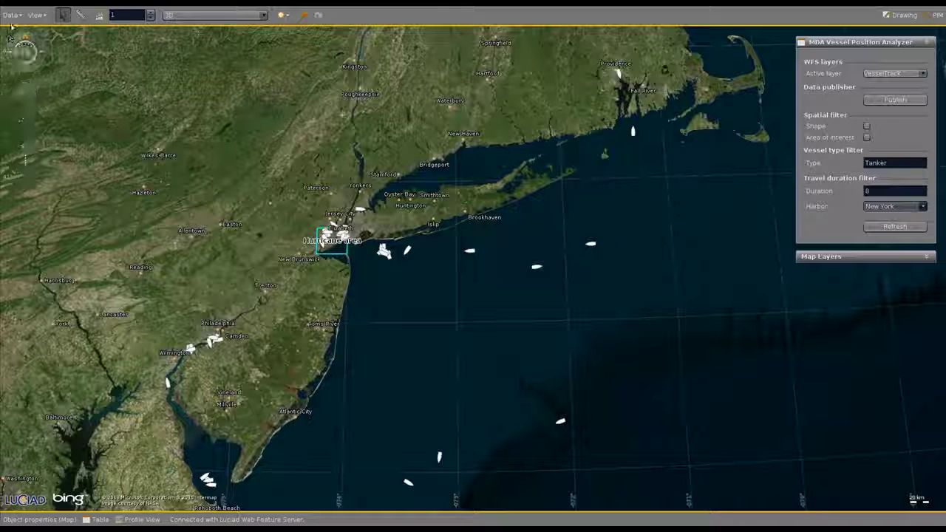
{"action": "left_click", "coordinate": [12, 14]}
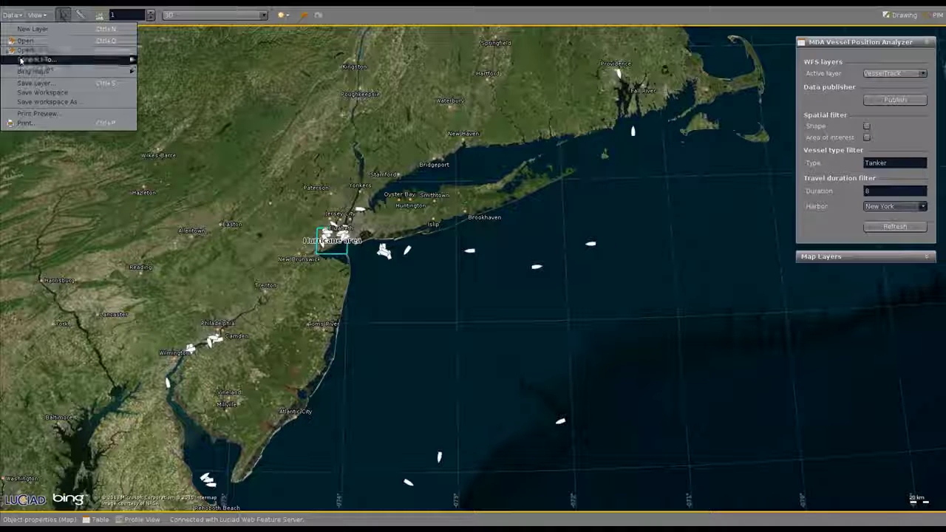
{"action": "left_click", "coordinate": [34, 82]}
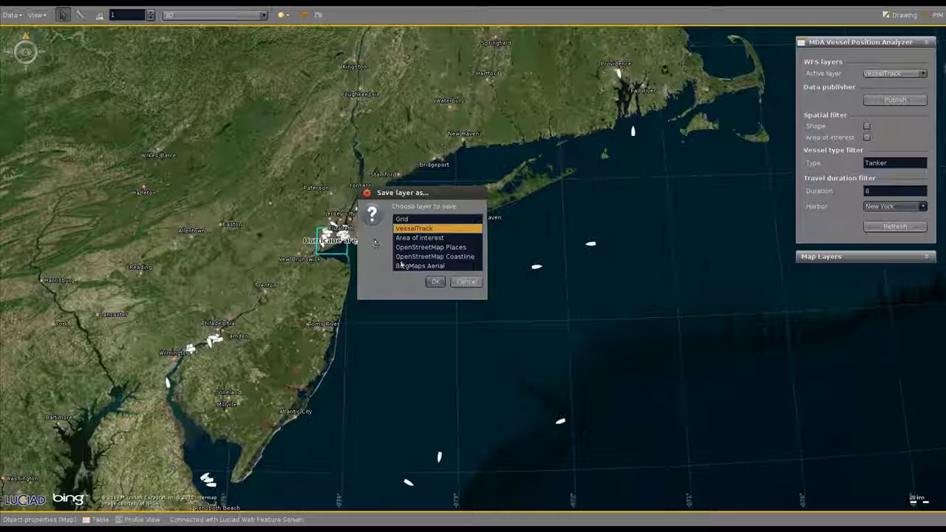
{"action": "left_click", "coordinate": [434, 282]}
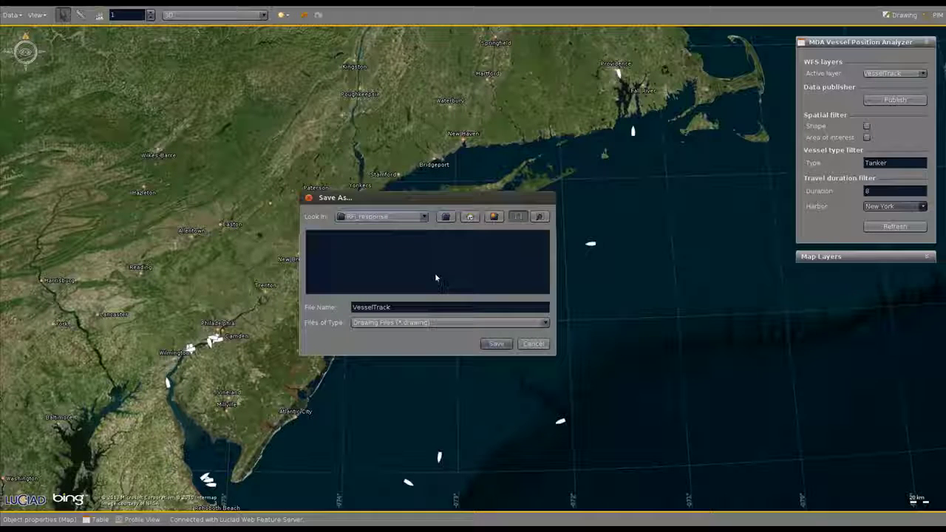
{"action": "left_click", "coordinate": [417, 306]}
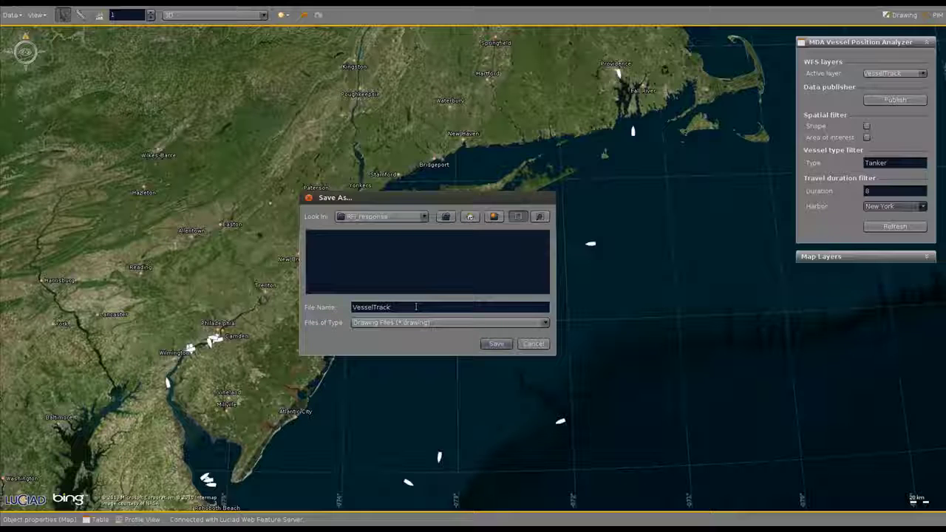
{"action": "type", "text": "_RFI_"}
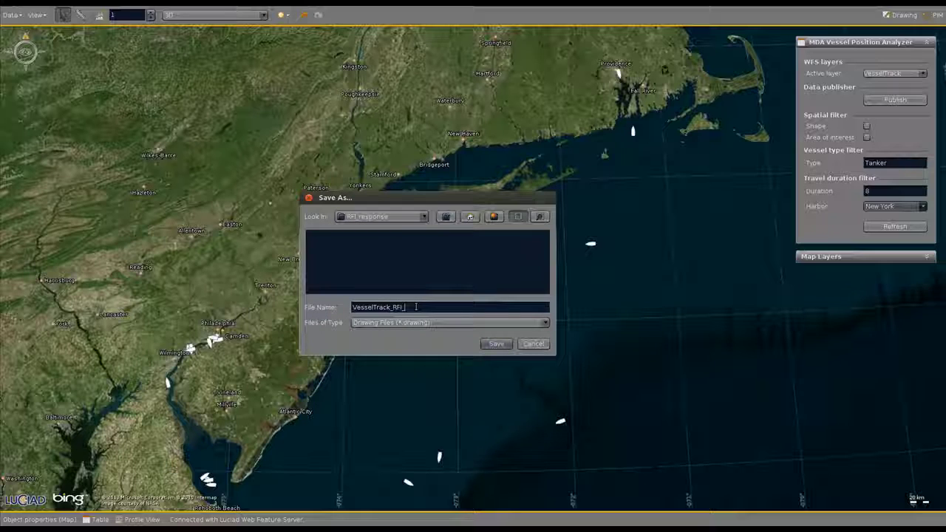
{"action": "type", "text": "response"}
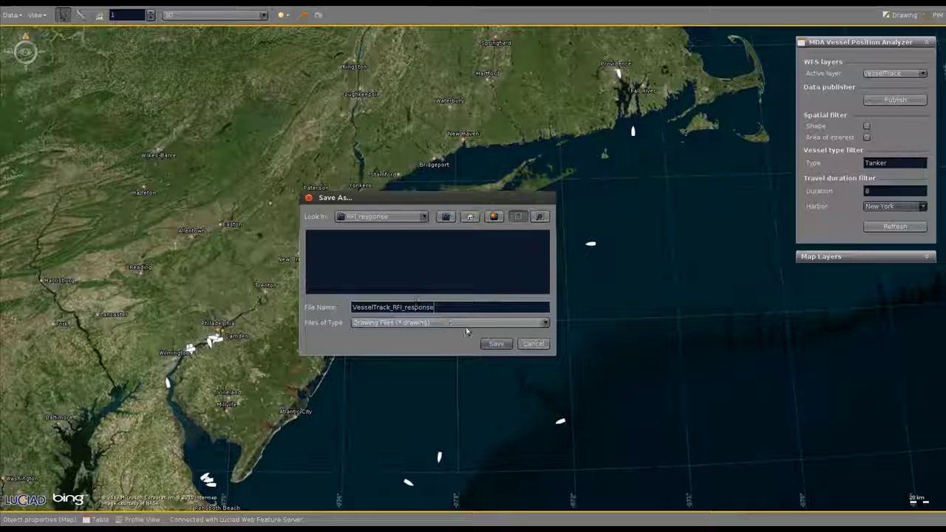
{"action": "left_click", "coordinate": [495, 322]}
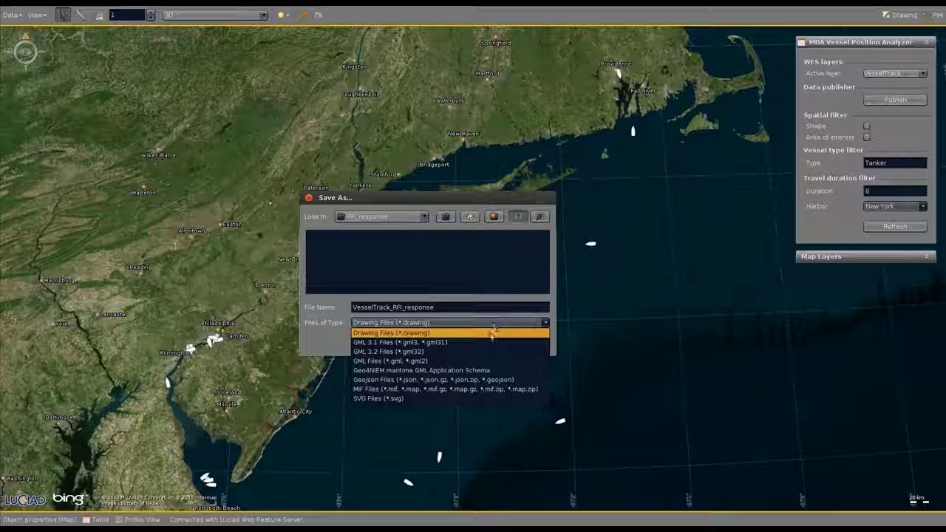
{"action": "left_click", "coordinate": [481, 371]}
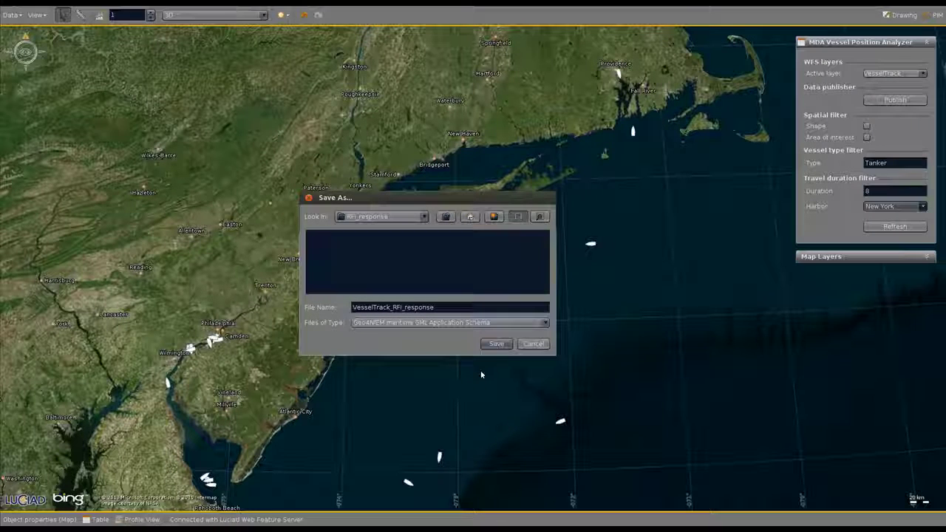
{"action": "left_click", "coordinate": [496, 344]}
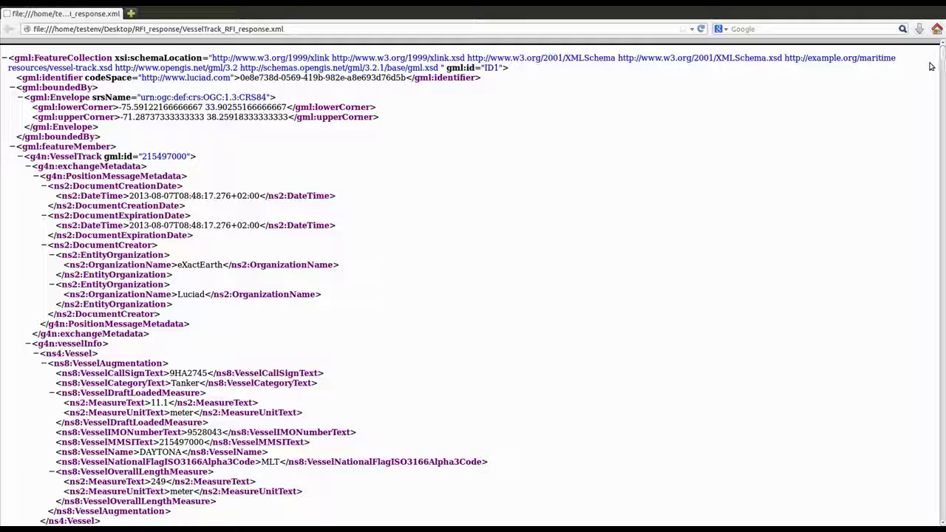
Scroll through VesselTrack_RFI_response.xml in Firefox to view the tanker VesselTrack entries
{"action": "left_click_drag", "start_coordinate": [942, 60], "coordinate": [943, 69]}
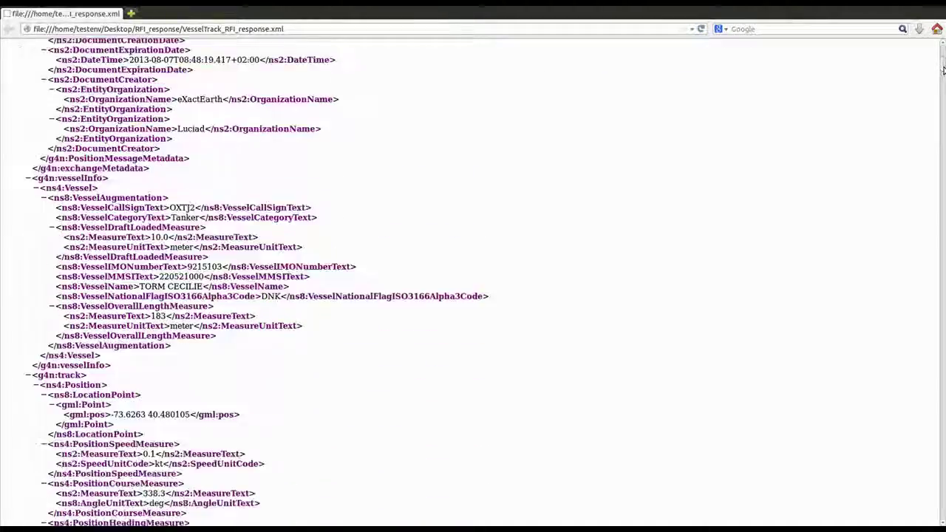